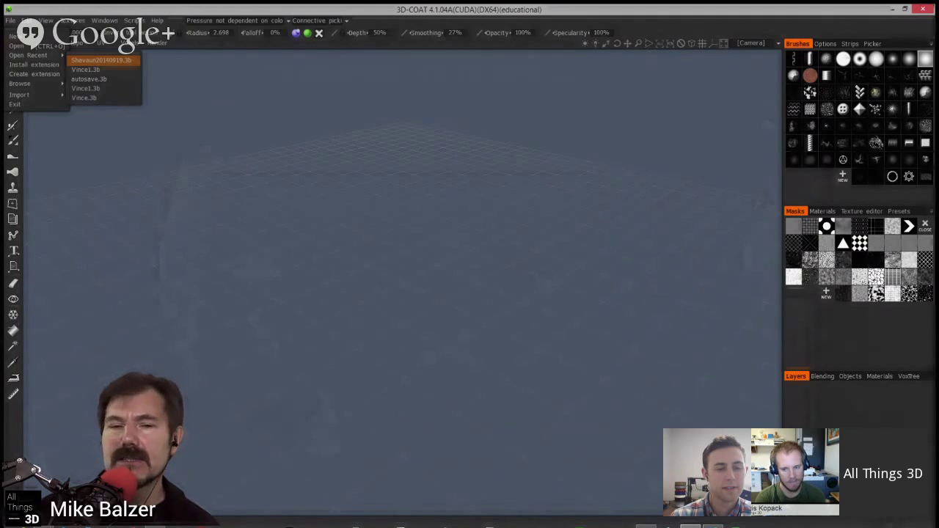
- Open the recently used 3B project dated 20140919, containing the scanned, textured bust
click(101, 59)
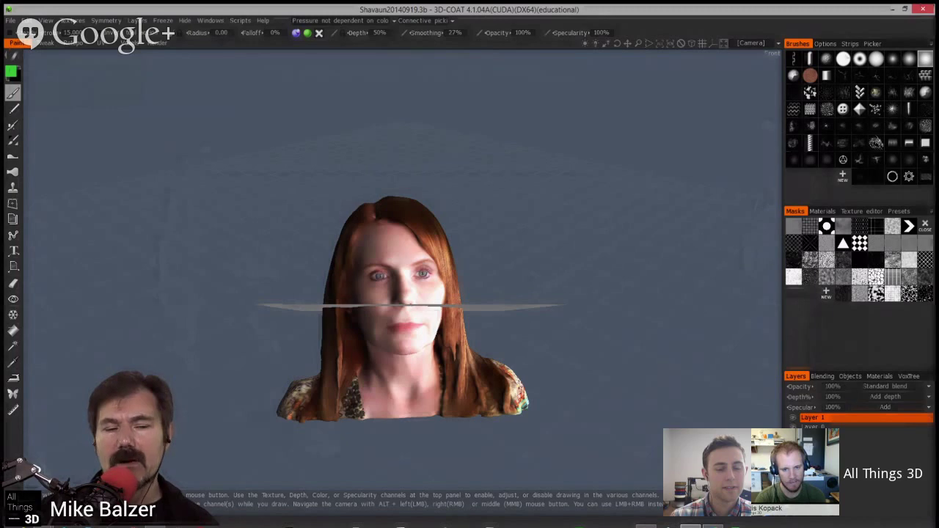
drag(587, 316, 634, 317)
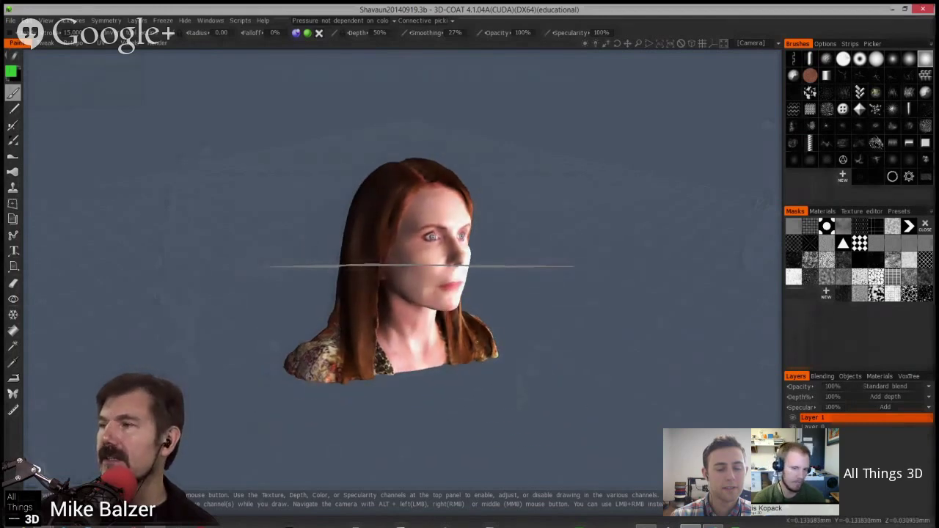
mouse_move(360, 213)
mouse_down()
mouse_move(312, 238)
mouse_move(368, 211)
mouse_up()
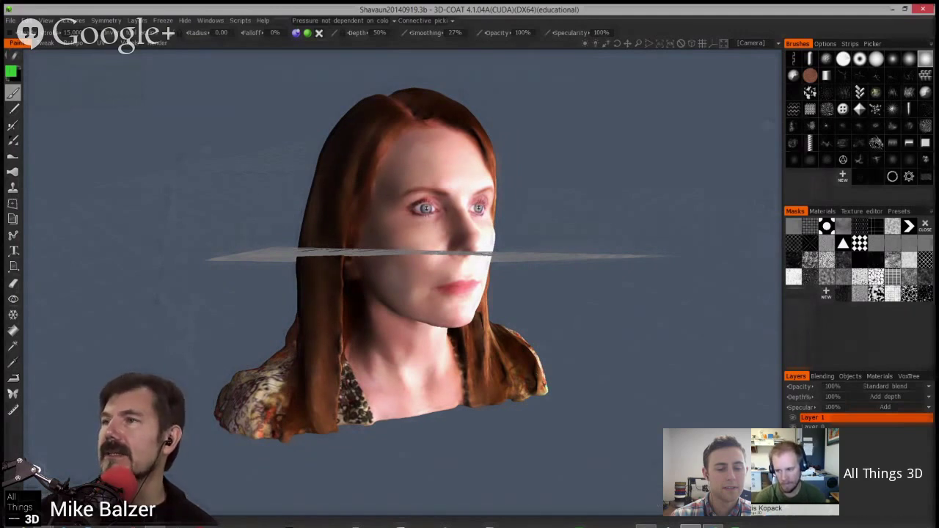
- Smooth the hair beside the face with the Tweak room's Smooth tool at radius 0.01 and depth 8%, and lower smoothing to 14%
click(46, 44)
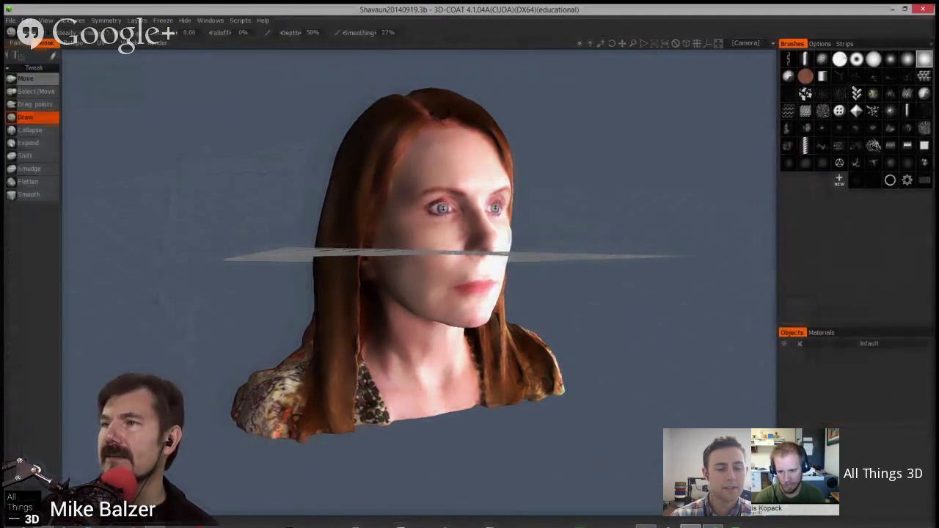
click(29, 194)
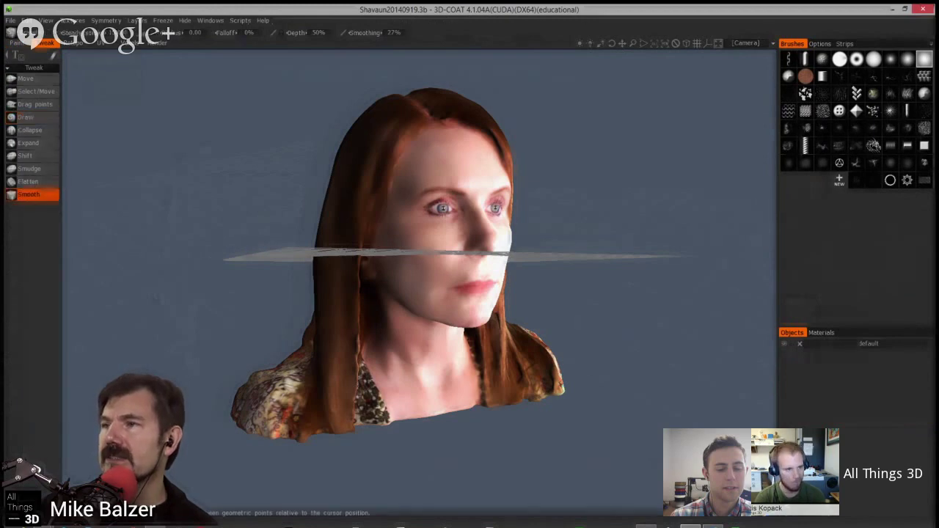
alt+drag(485, 300, 461, 334)
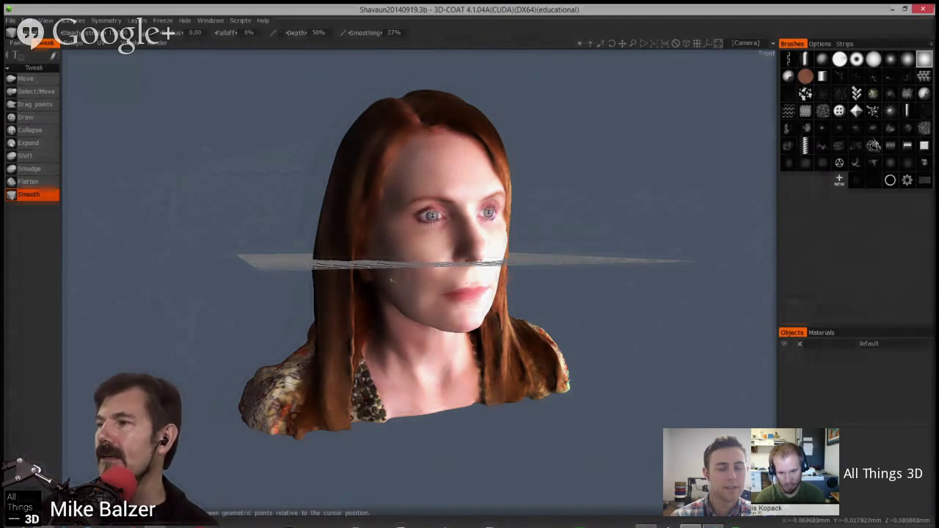
alt+right_drag(461, 334, 296, 136)
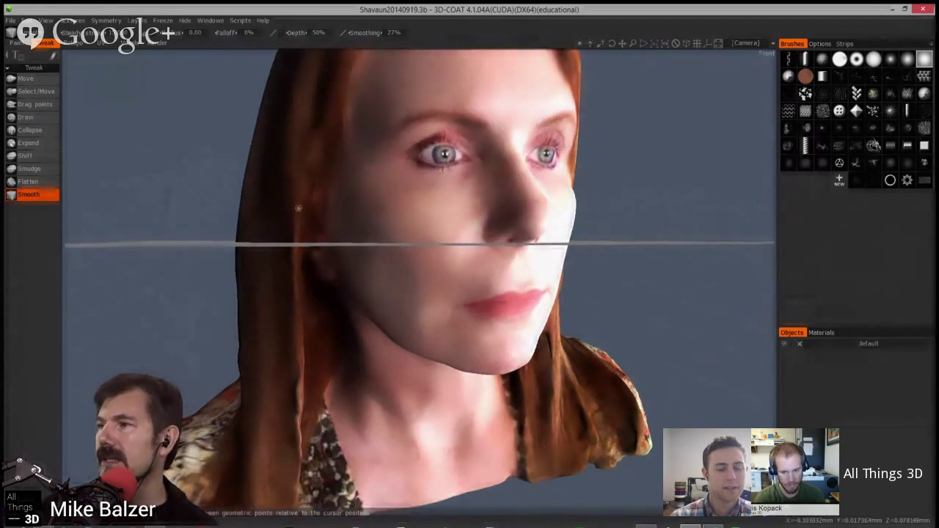
scroll(293, 212, up, 5)
right_drag(297, 217, 290, 217)
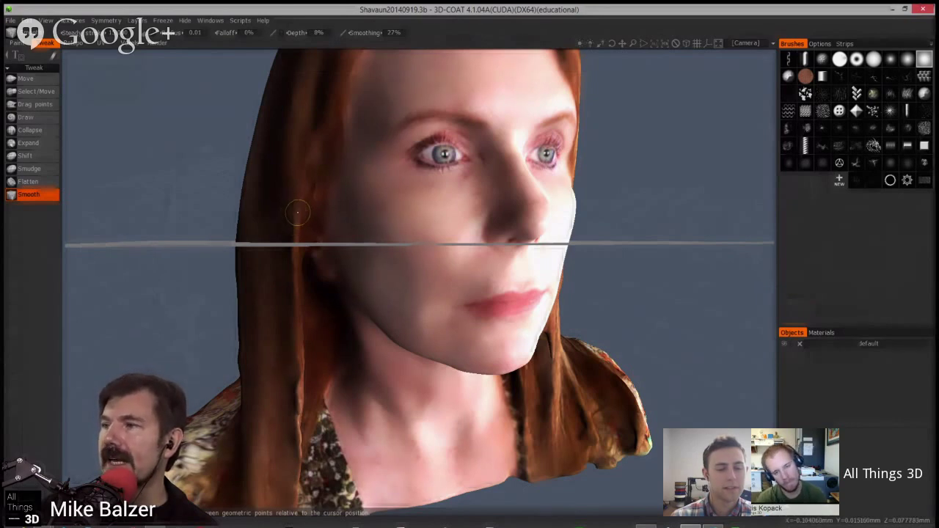
mouse_move(293, 277)
mouse_down()
mouse_move(297, 249)
mouse_move(265, 256)
mouse_move(274, 254)
mouse_move(265, 202)
mouse_up()
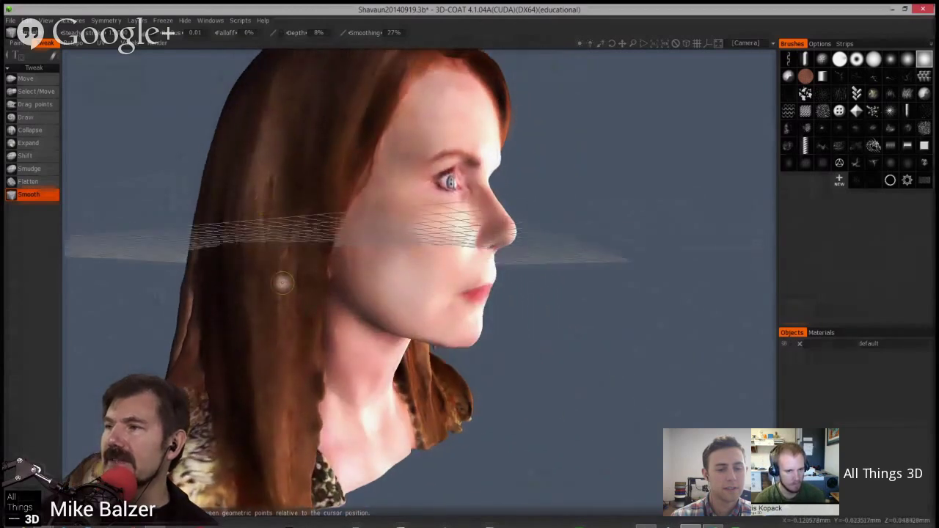
alt+drag(317, 254, 271, 255)
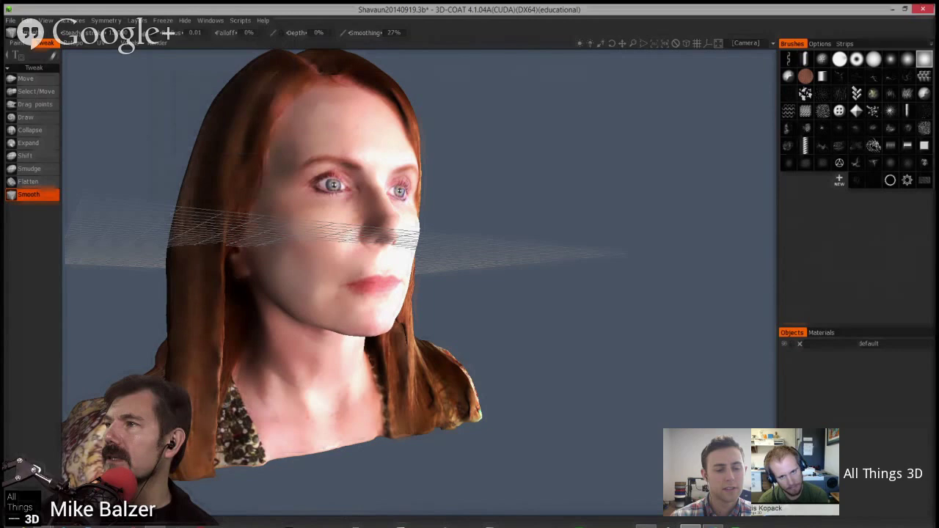
drag(366, 33, 356, 33)
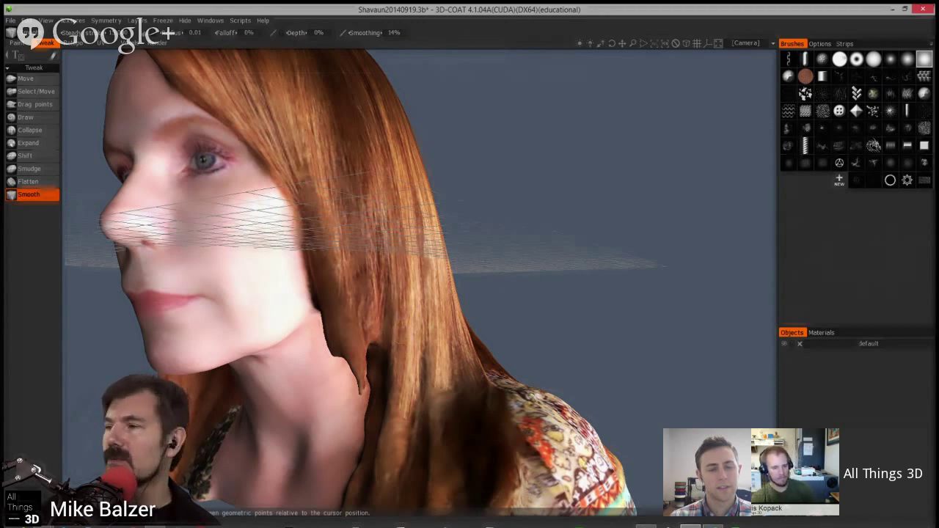
- Examine the bust's face, hair and shoulders from the side, the front and angles in between
key(KP_8)
key(KP_4)
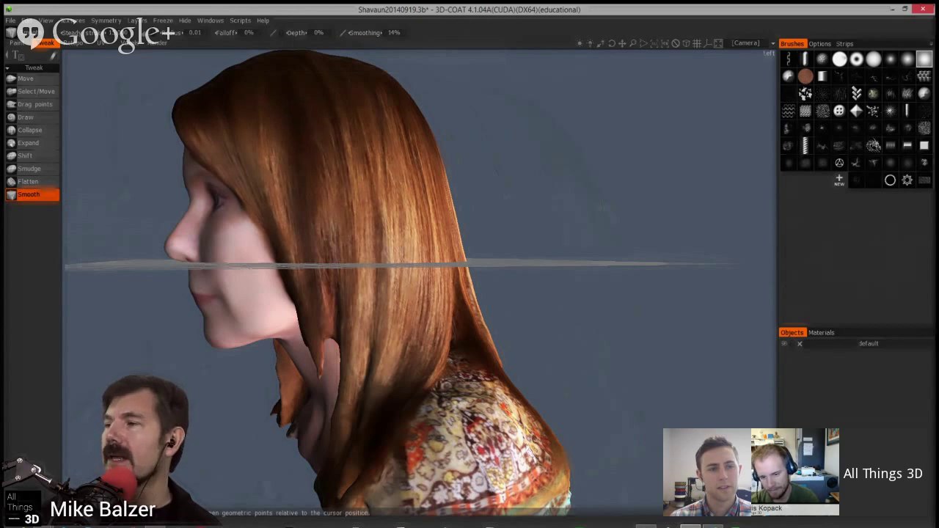
drag(616, 316, 675, 297)
drag(572, 308, 726, 288)
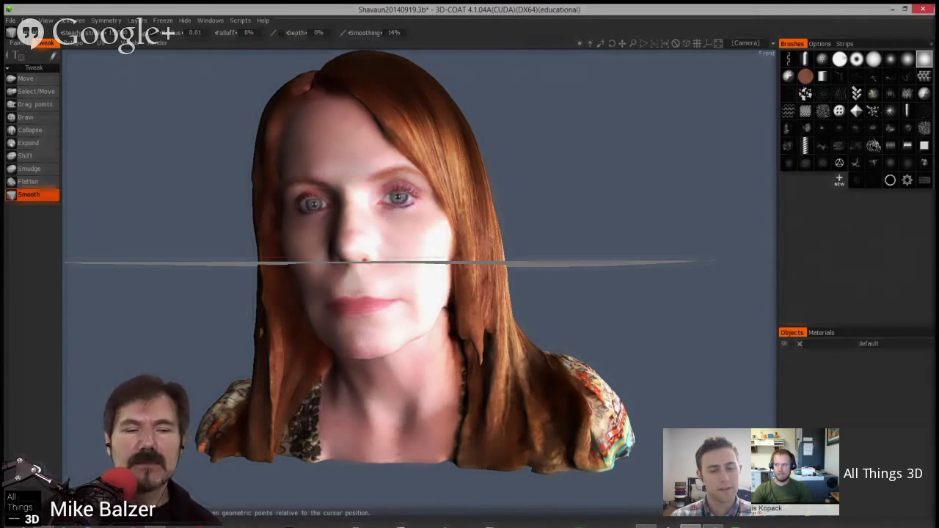
drag(572, 257, 525, 258)
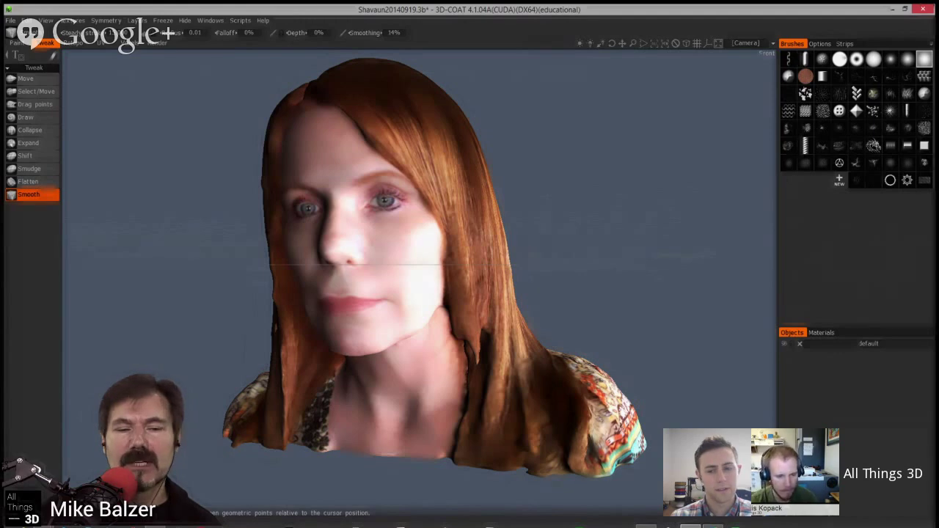
scroll(419, 265, down, 1)
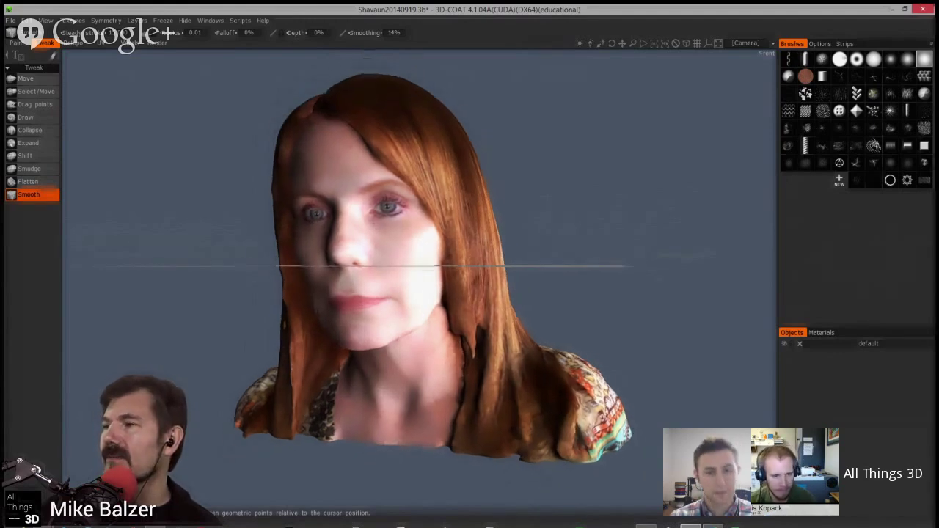
drag(419, 265, 374, 265)
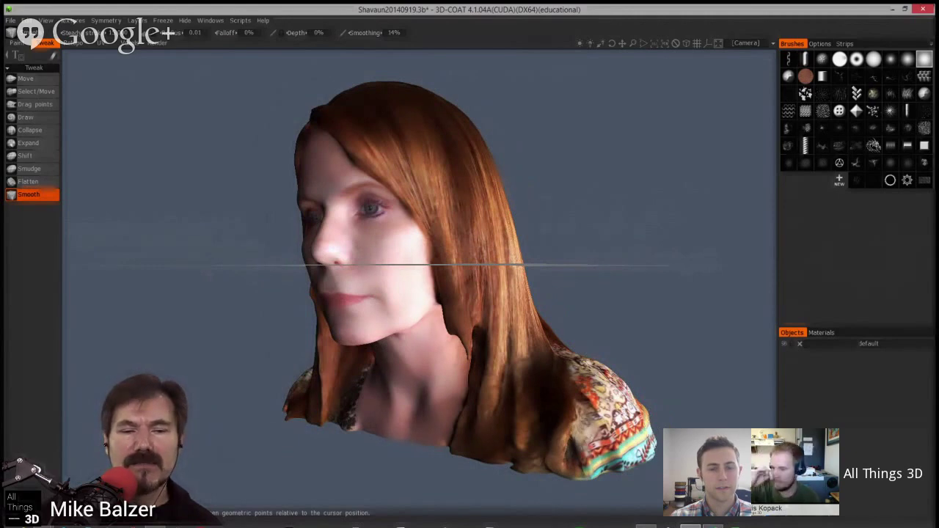
drag(374, 265, 462, 283)
drag(271, 150, 317, 114)
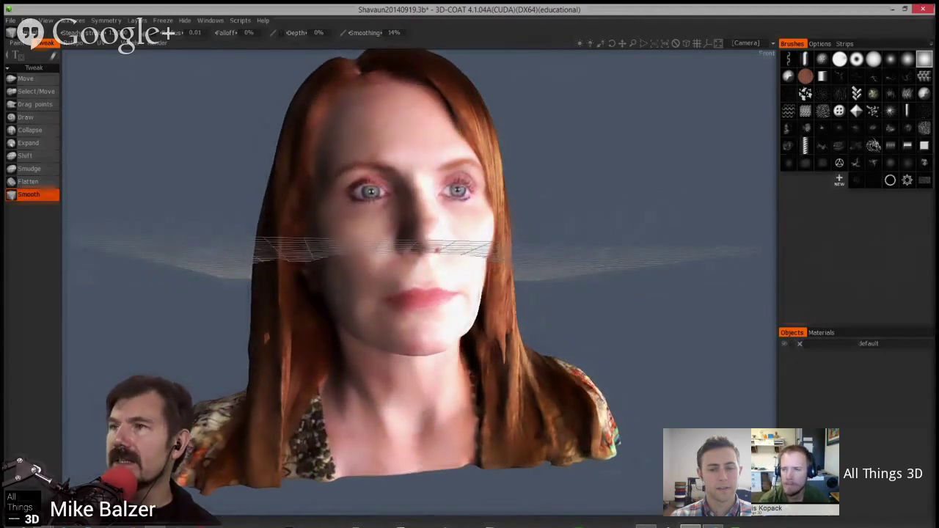
- Switch to the Paint room, try a green brush stroke on the back of the hair, and undo it
click(16, 43)
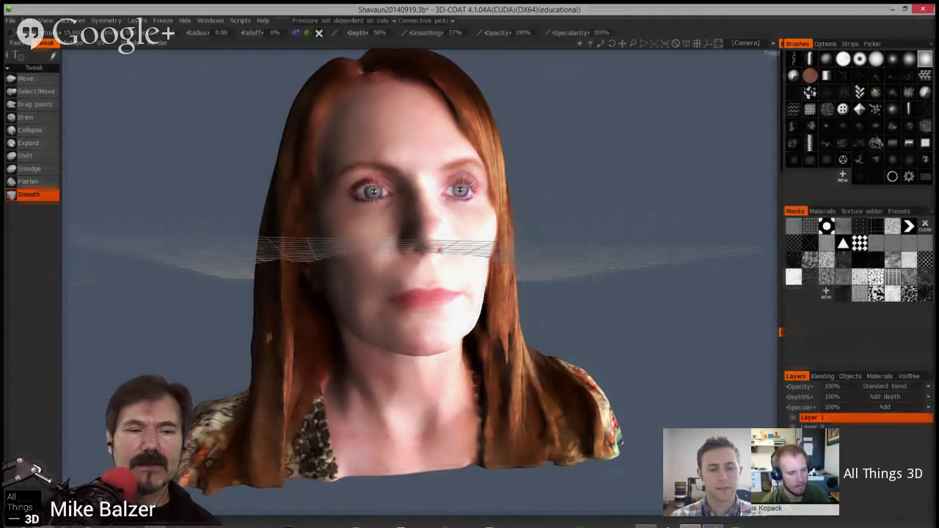
mouse_move(258, 94)
alt+mouse_down()
mouse_move(278, 112)
mouse_move(254, 92)
mouse_move(167, 86)
mouse_move(121, 88)
mouse_move(115, 102)
alt+mouse_up()
alt+middle_drag(644, 167, 568, 278)
drag(641, 210, 625, 284)
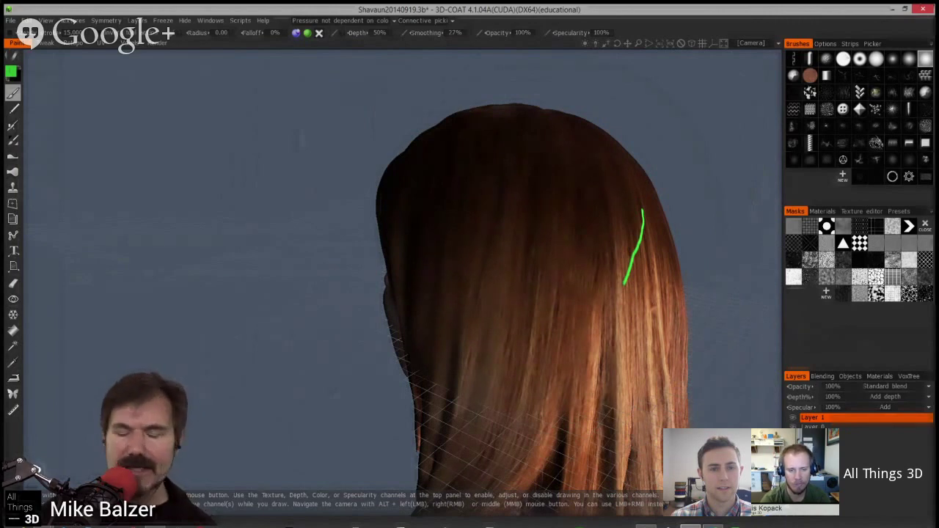
key(ctrl+z)
- Clone nearby dark hair over the lighter patch on top of the head, using an enlarged Clone brush with the Translation type
mouse_move(624, 284)
alt+mouse_down()
mouse_move(606, 287)
mouse_move(584, 330)
mouse_move(561, 304)
mouse_move(575, 349)
alt+mouse_up()
alt+right_drag(587, 293, 692, 175)
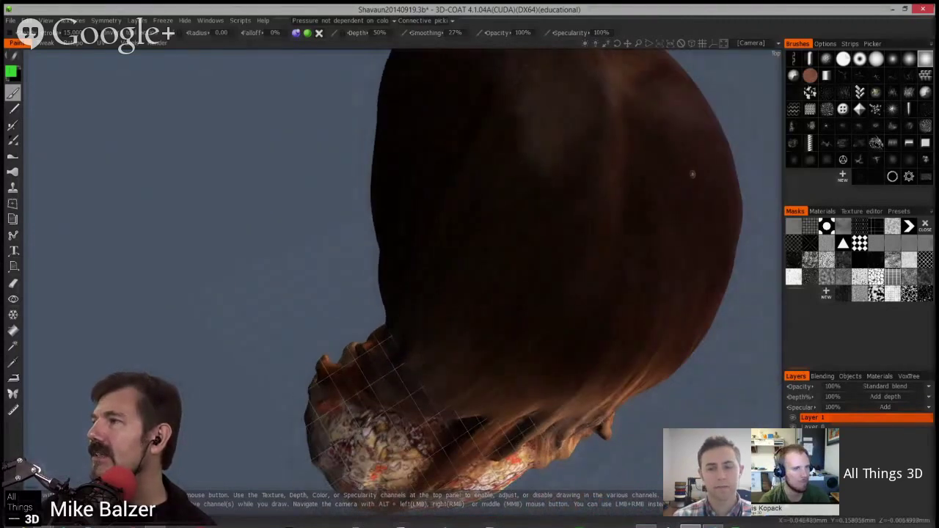
scroll(692, 173, down, 3)
alt+drag(658, 224, 561, 221)
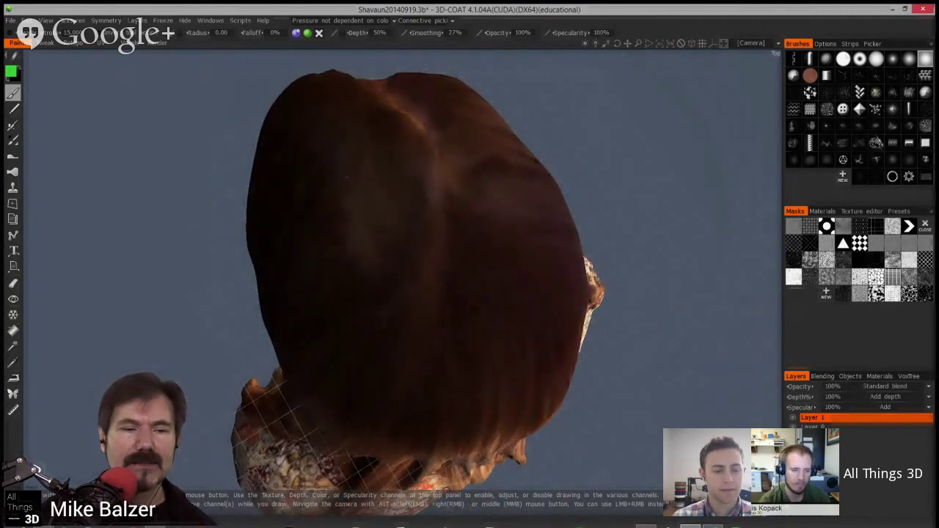
mouse_move(560, 210)
alt+mouse_down()
mouse_move(553, 193)
mouse_move(555, 214)
alt+mouse_up()
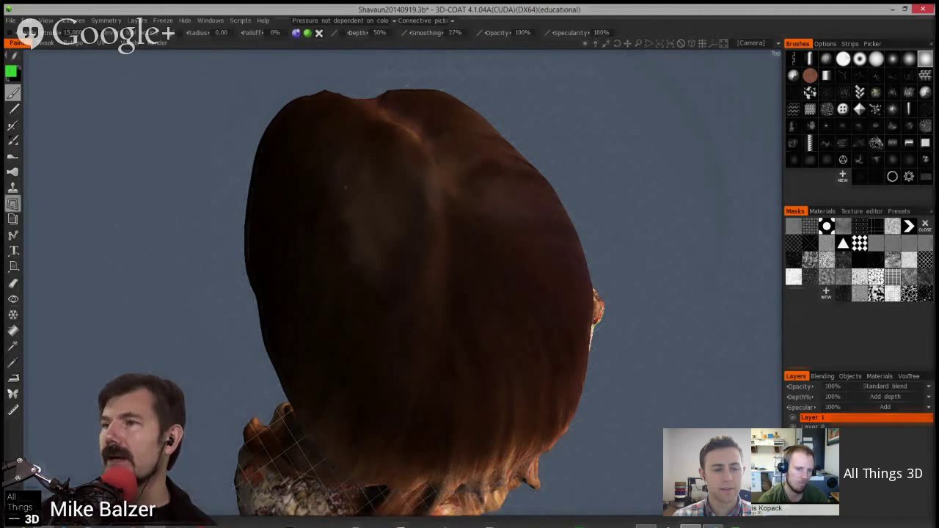
click(13, 188)
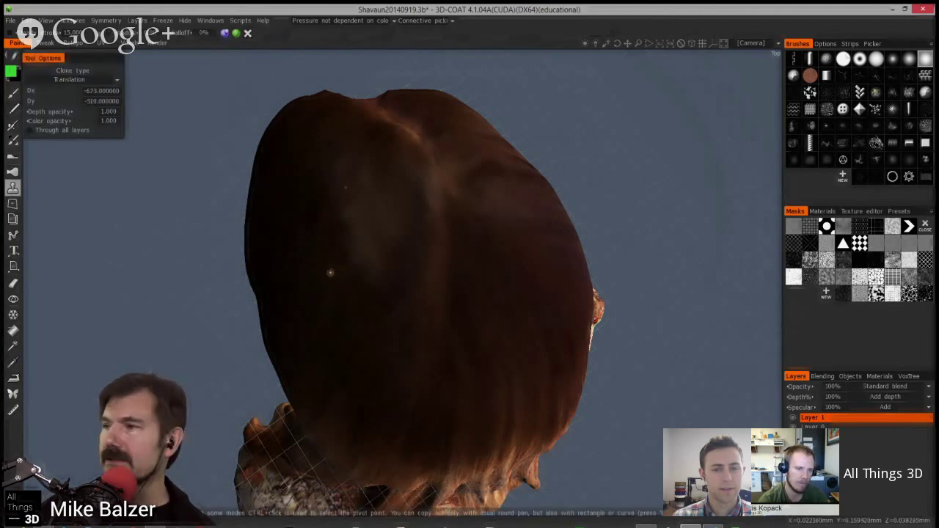
right_drag(330, 272, 347, 270)
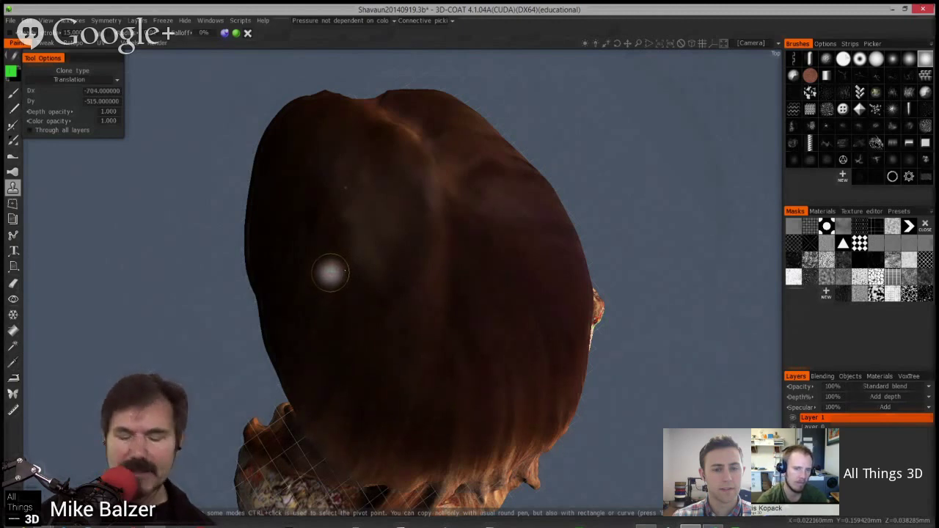
right_drag(346, 274, 343, 275)
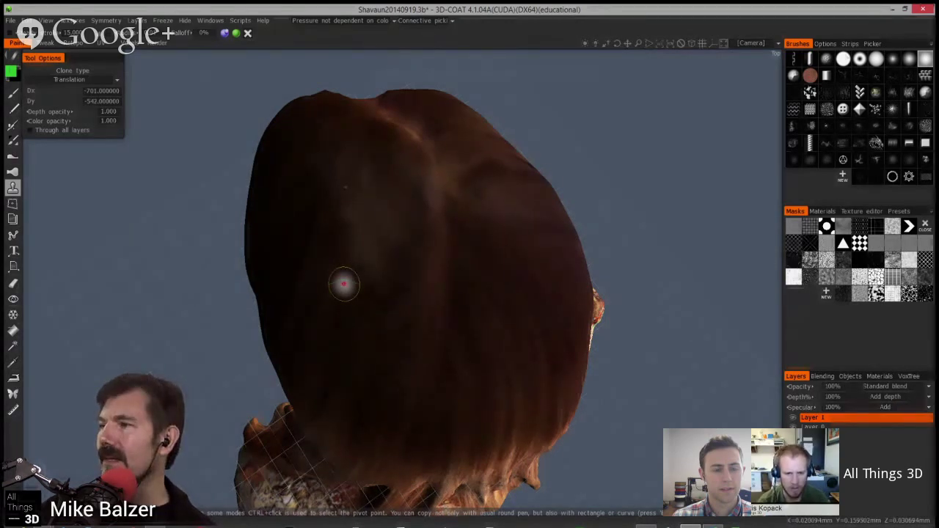
ctrl+click(341, 286)
click(353, 255)
click(367, 227)
mouse_move(374, 248)
mouse_down()
mouse_move(354, 237)
mouse_move(374, 257)
mouse_up()
drag(369, 217, 381, 219)
drag(358, 180, 383, 214)
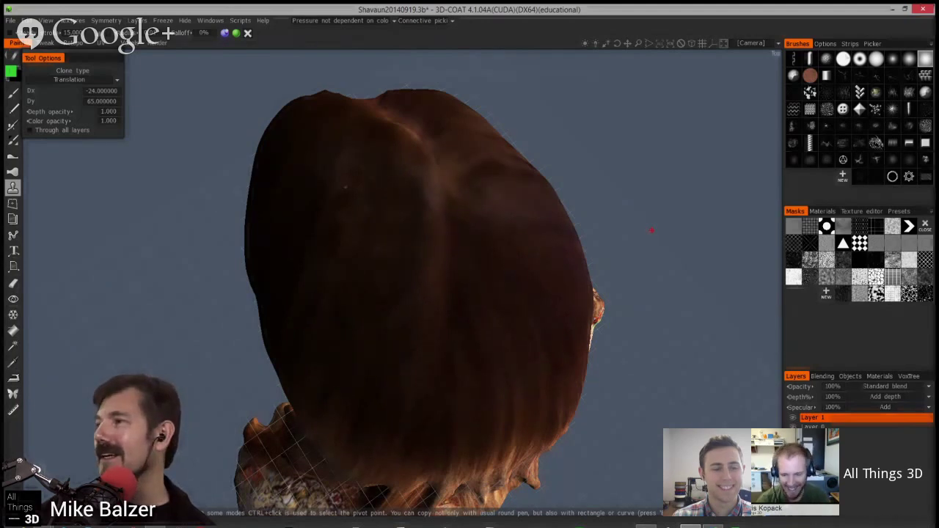
- Resample darker hair as the clone source and paint it over the lighter area on the other side of the parting
drag(657, 230, 682, 224)
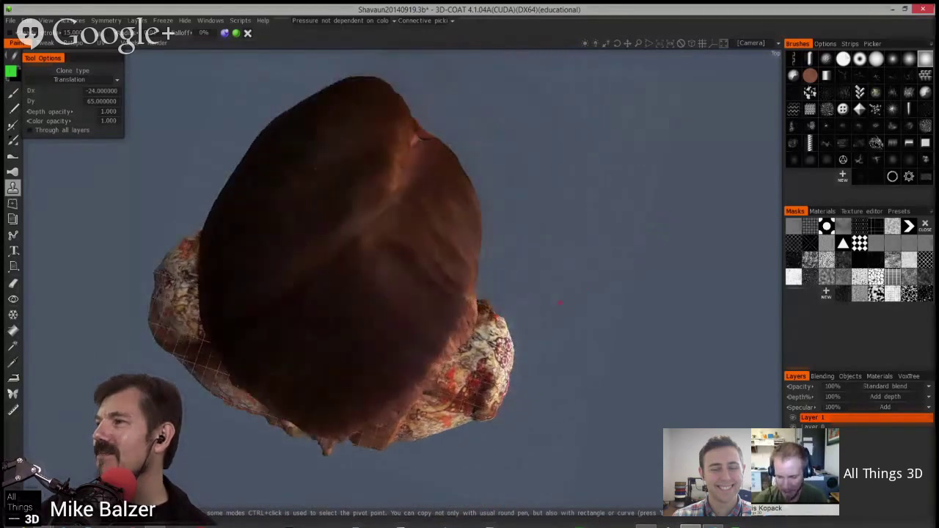
ctrl+click(359, 292)
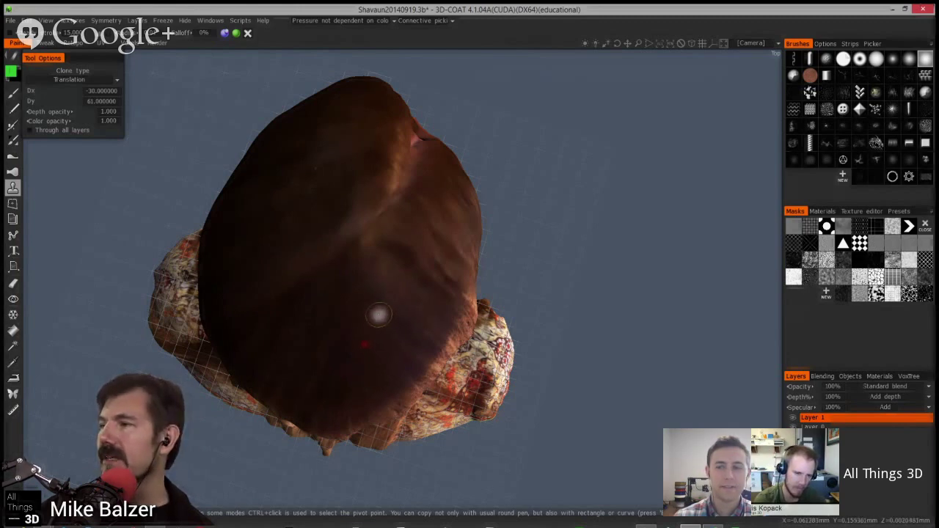
ctrl+click(371, 328)
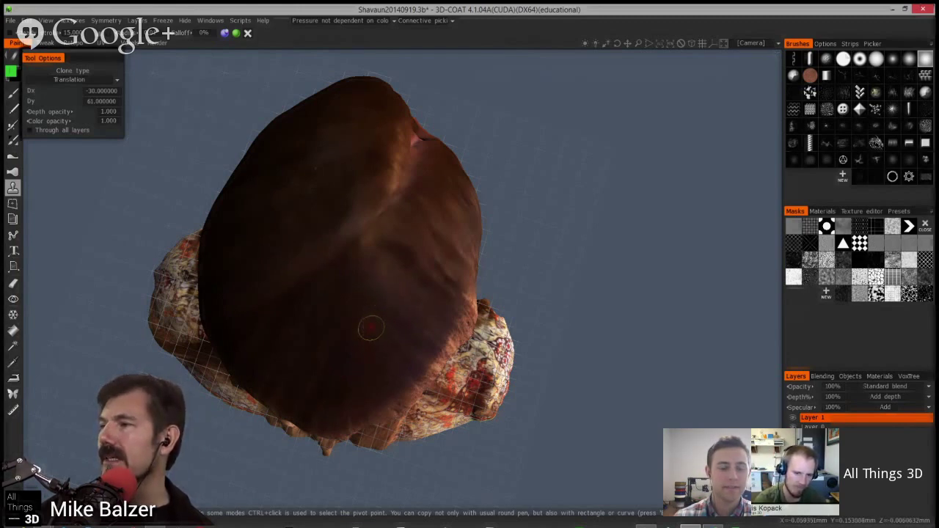
click(374, 271)
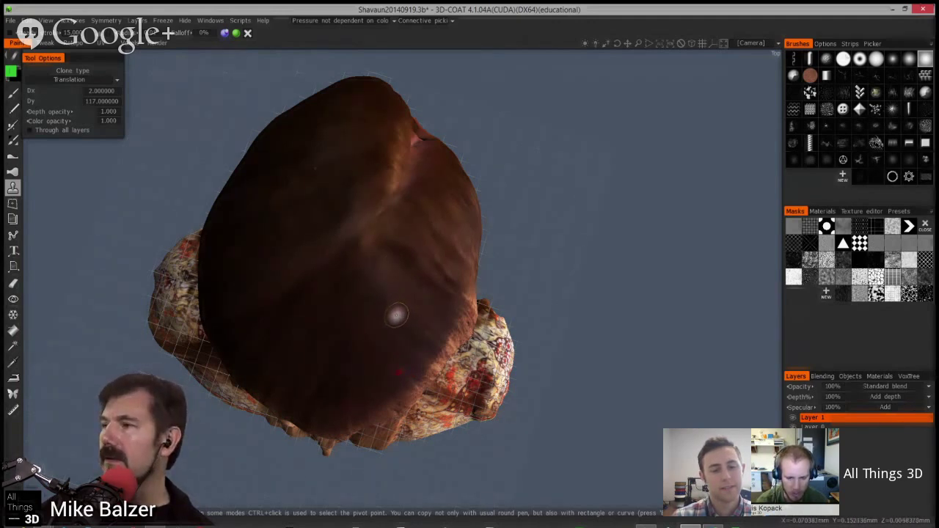
right_drag(436, 316, 523, 303)
right_drag(560, 331, 569, 281)
mouse_move(568, 280)
mouse_down()
mouse_move(537, 279)
mouse_move(608, 260)
mouse_move(573, 287)
mouse_up()
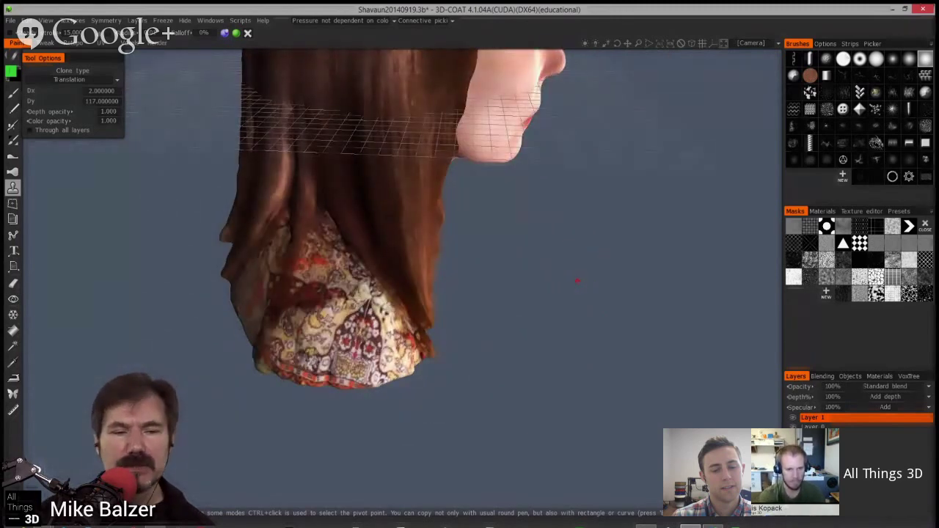
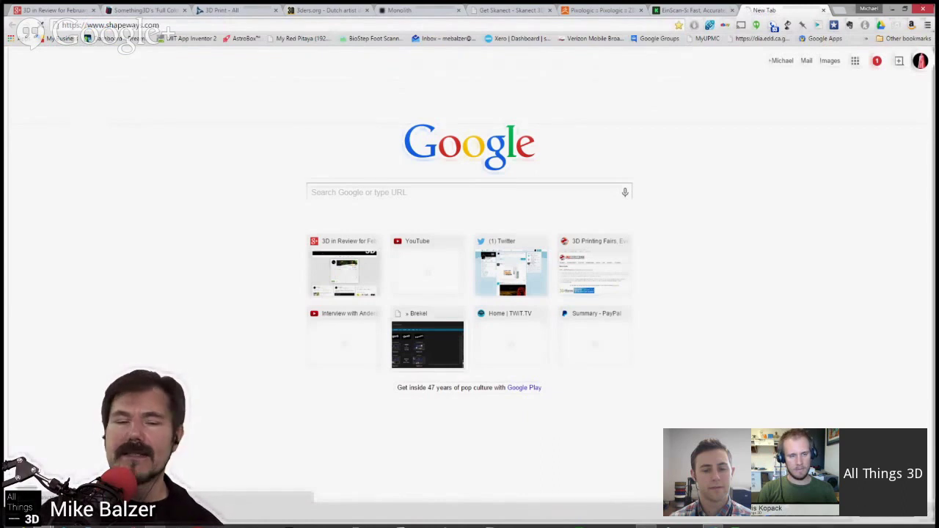
key(Return)
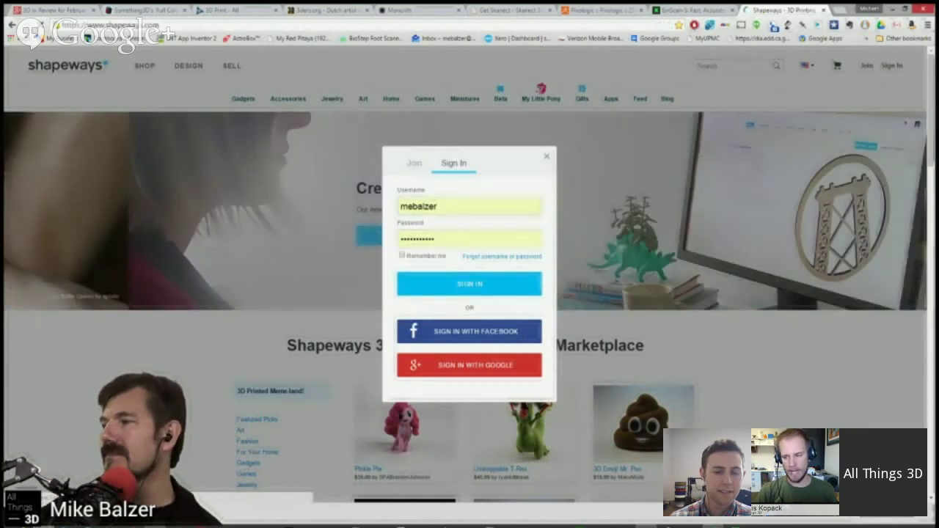
key(Return)
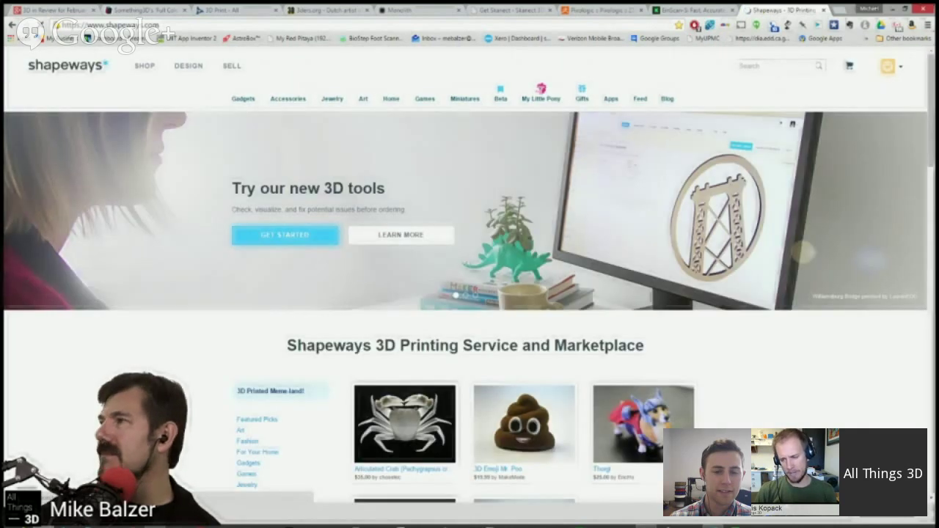
click(890, 66)
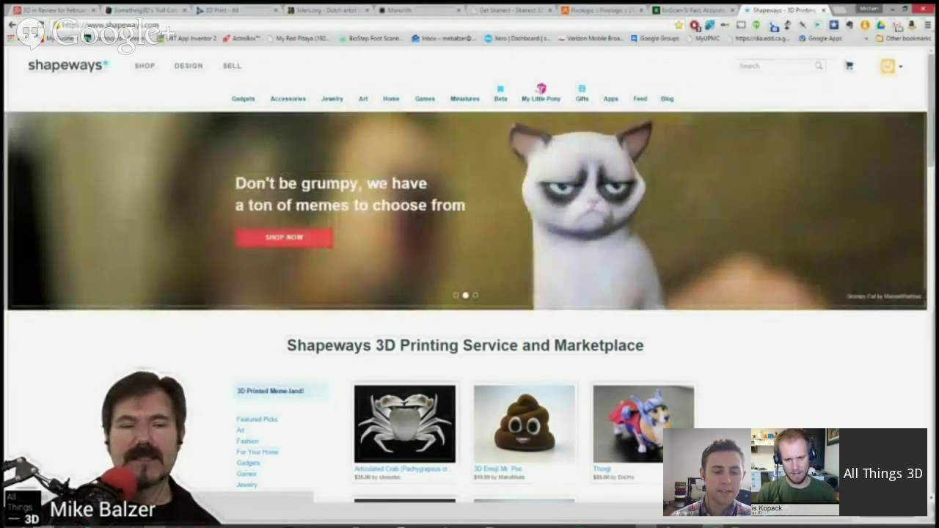
- Open the My Models page, look over the model list, and start a new 3D design upload
mouse_move(889, 67)
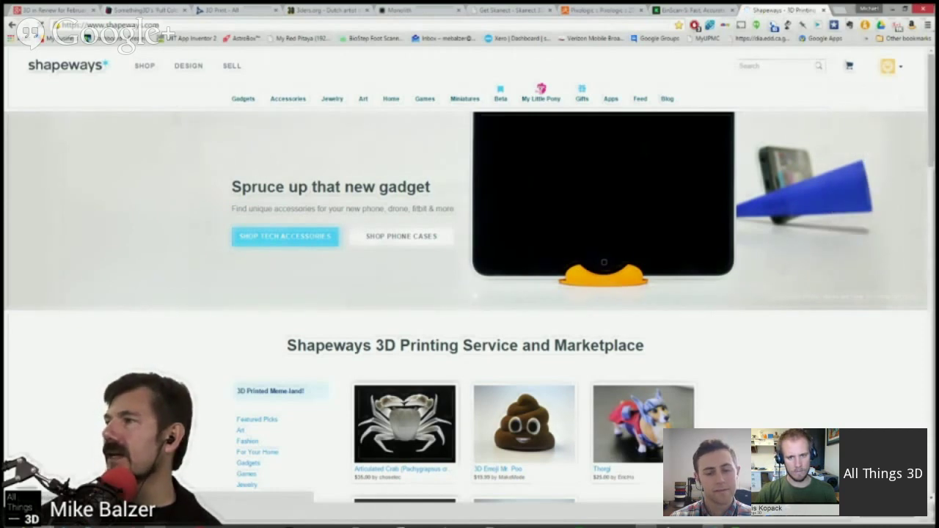
mouse_move(332, 99)
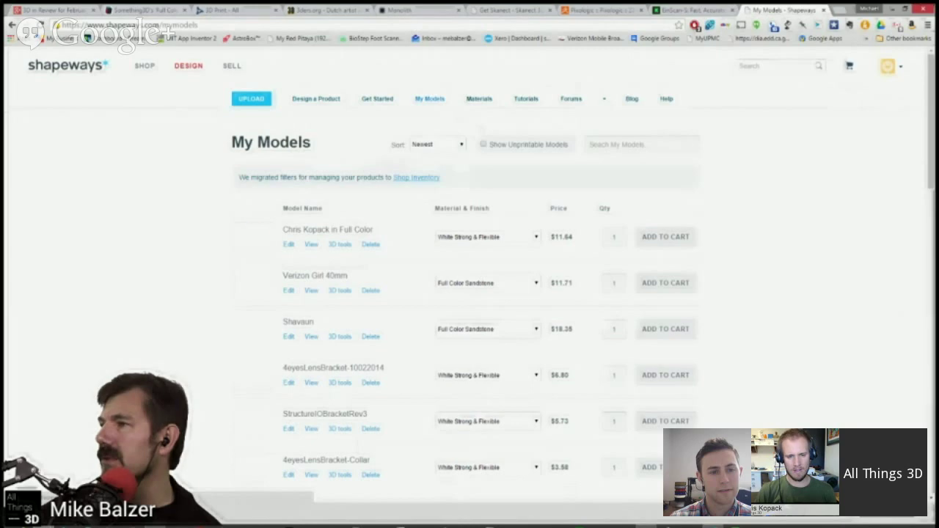
scroll(466, 278, down, 1)
scroll(466, 279, up, 1)
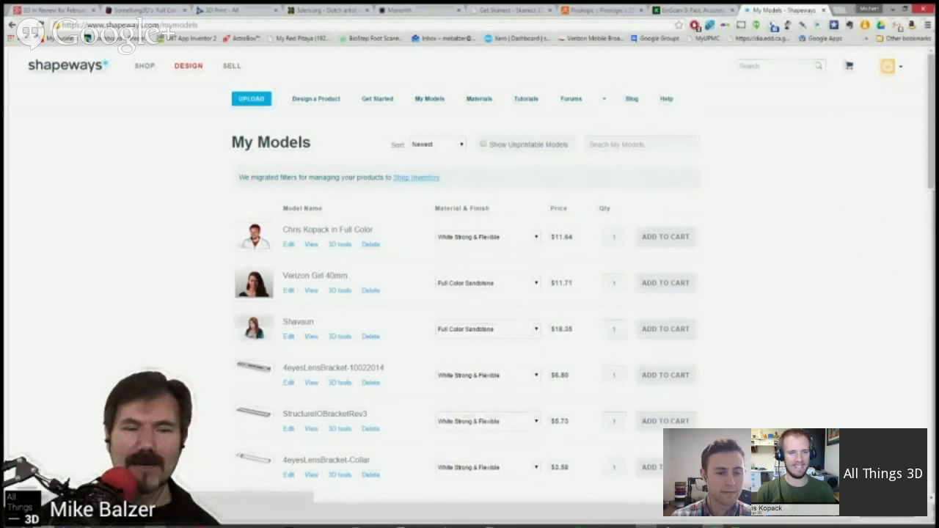
click(251, 99)
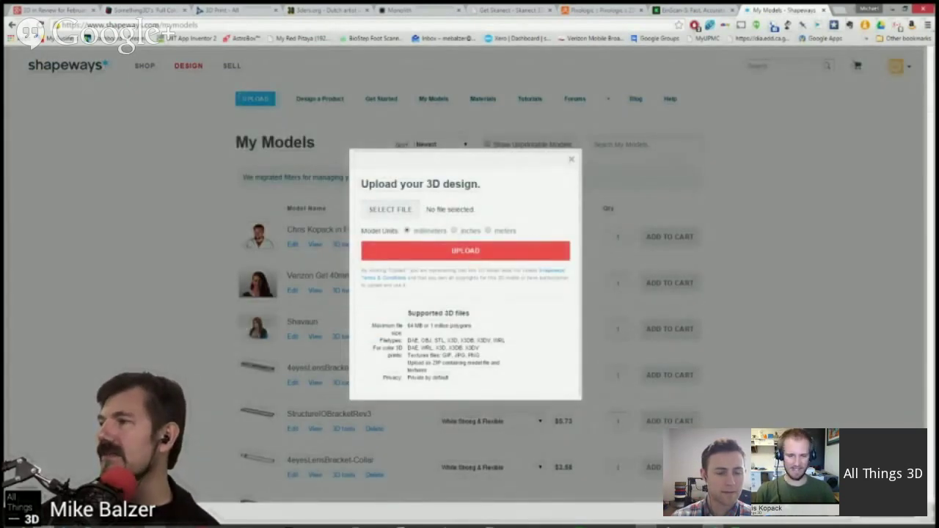
click(390, 209)
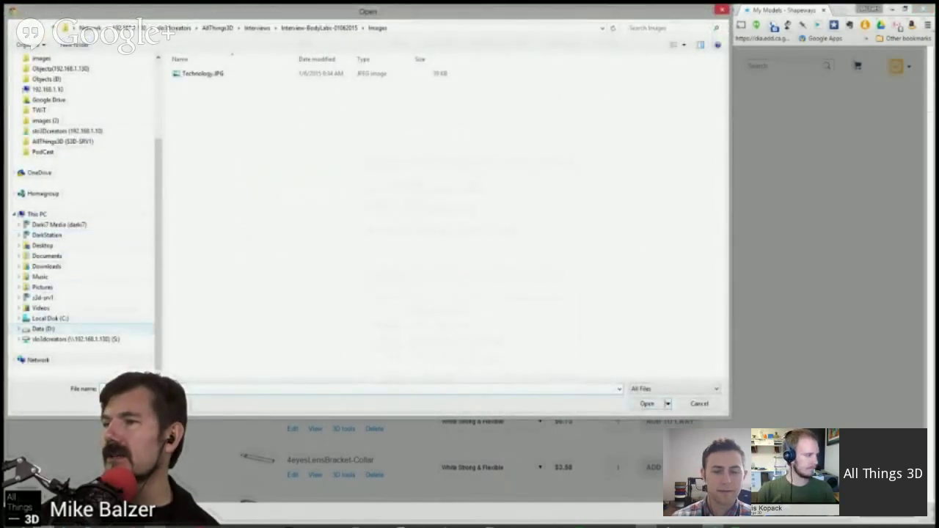
click(43, 329)
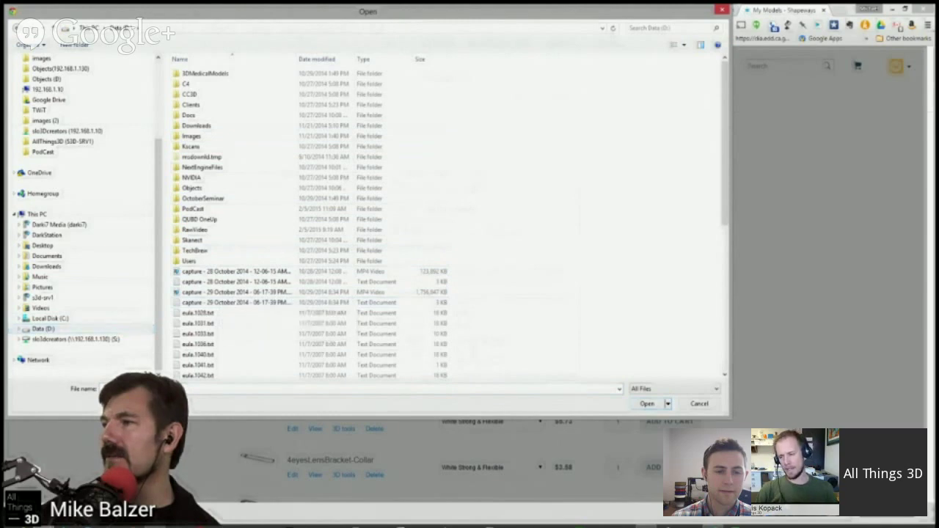
scroll(220, 286, down, 6)
scroll(220, 289, down, 2)
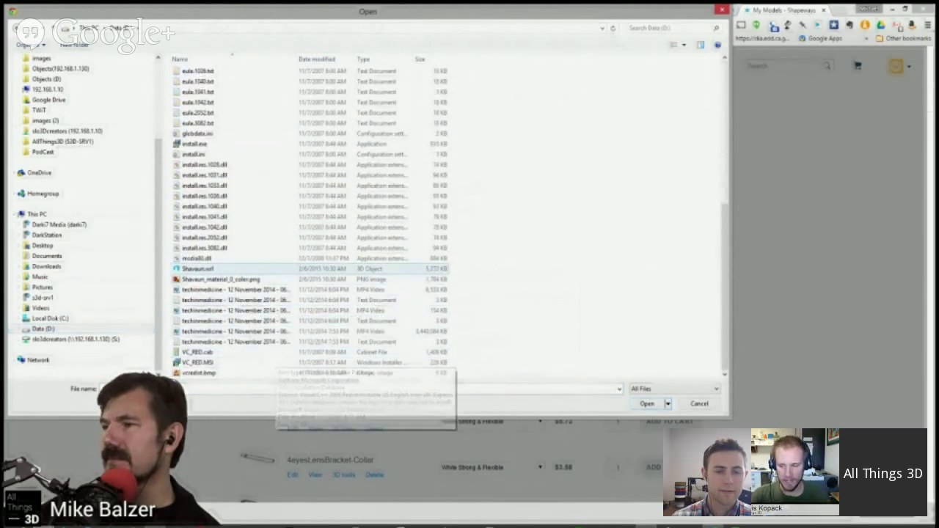
click(200, 270)
ctrl+click(220, 279)
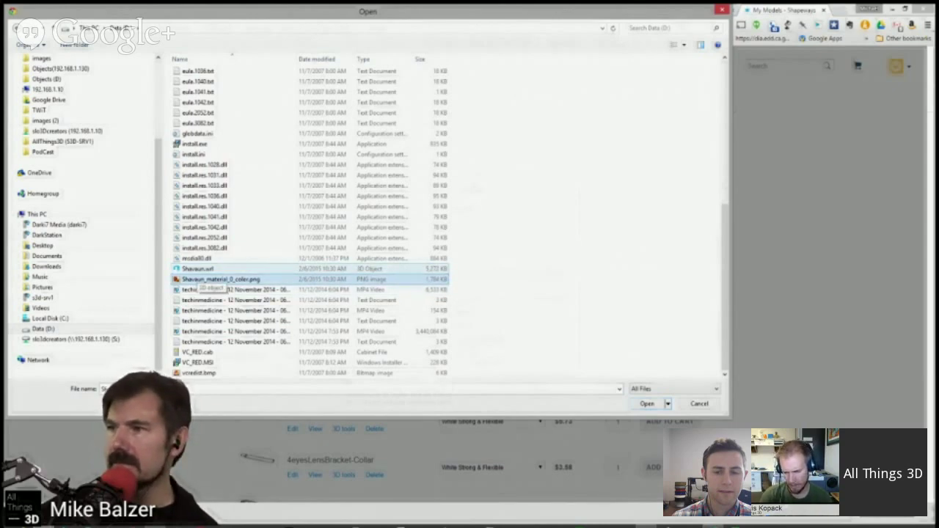
click(198, 269)
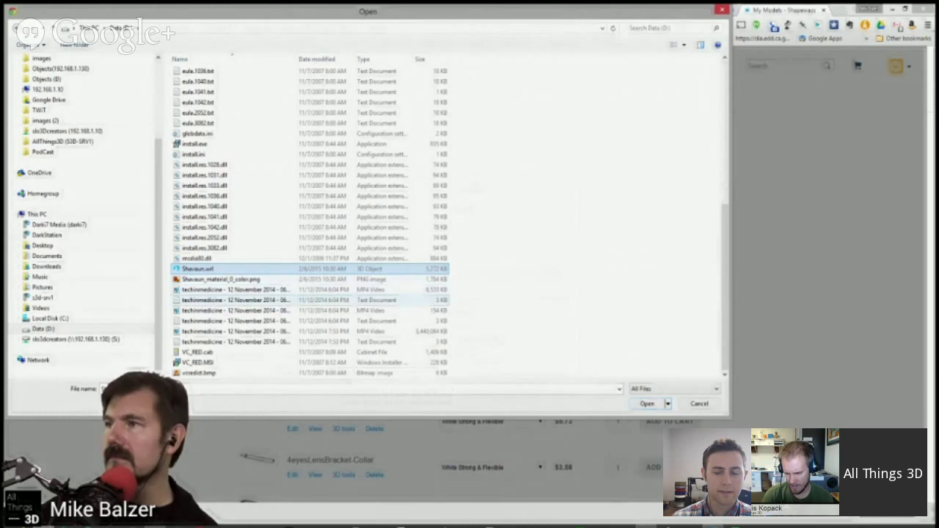
click(699, 403)
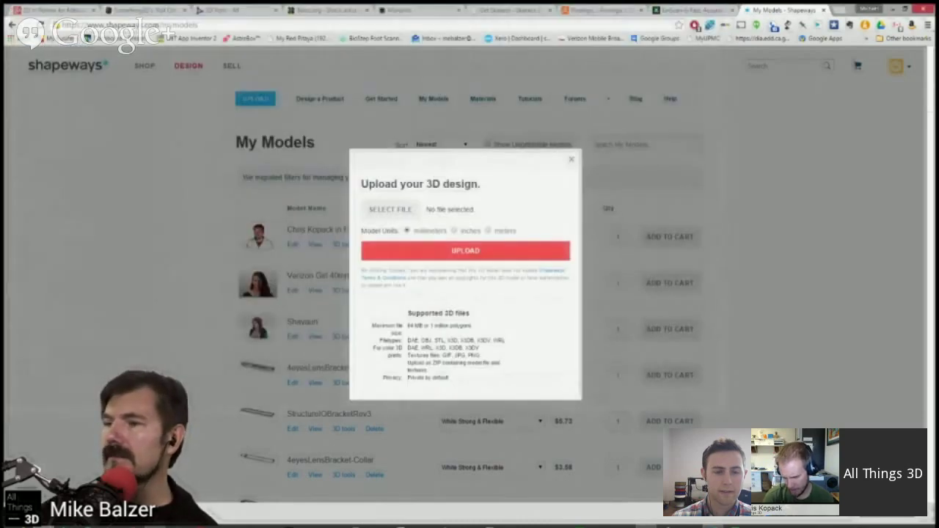